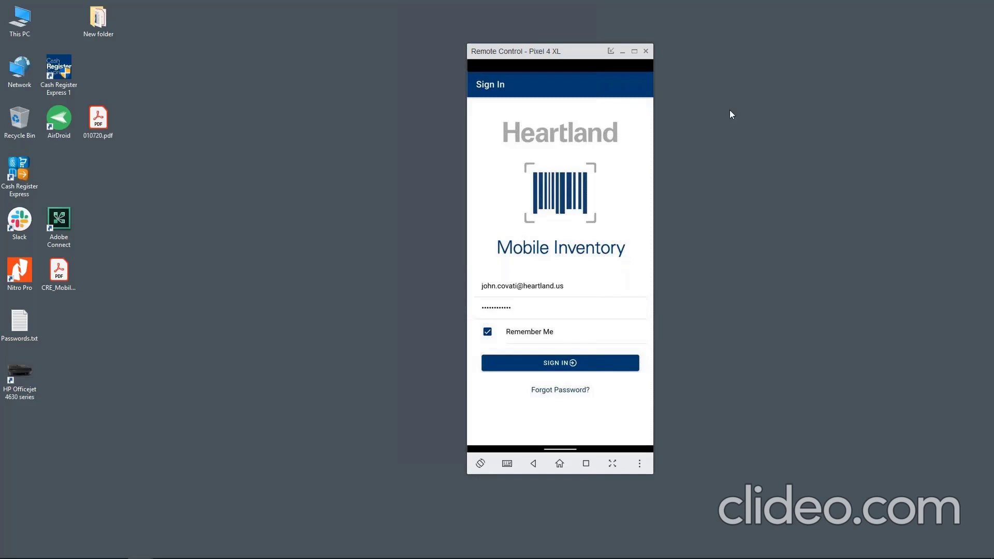
# Check the Central API connection under Internet Features in Cash Register Express 1's setup
pyautogui.click(59, 72)
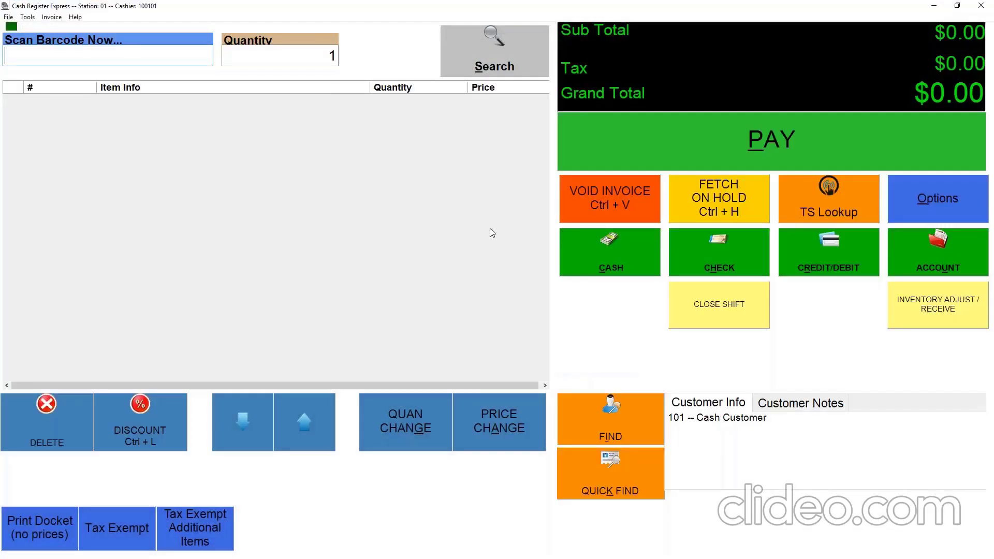
pyautogui.click(963, 187)
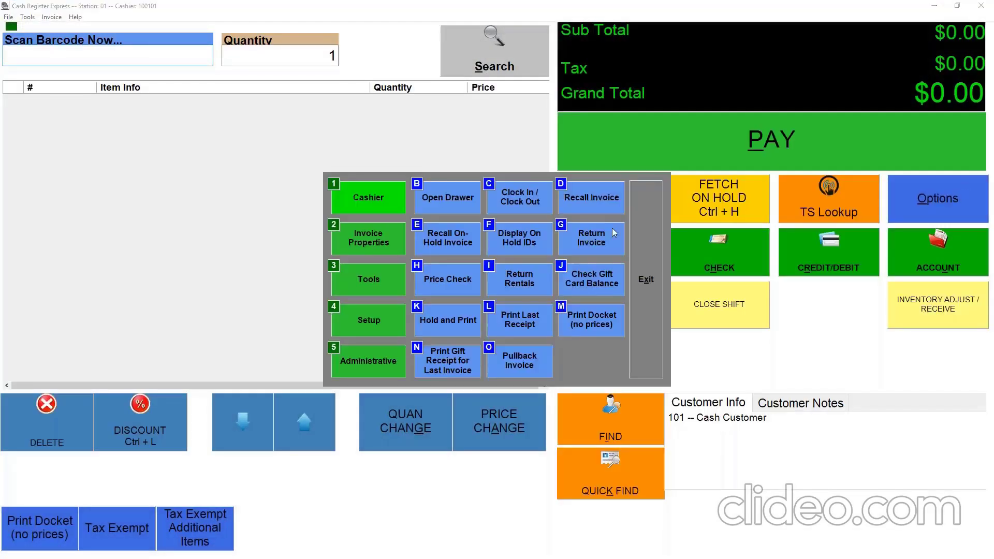
pyautogui.click(375, 309)
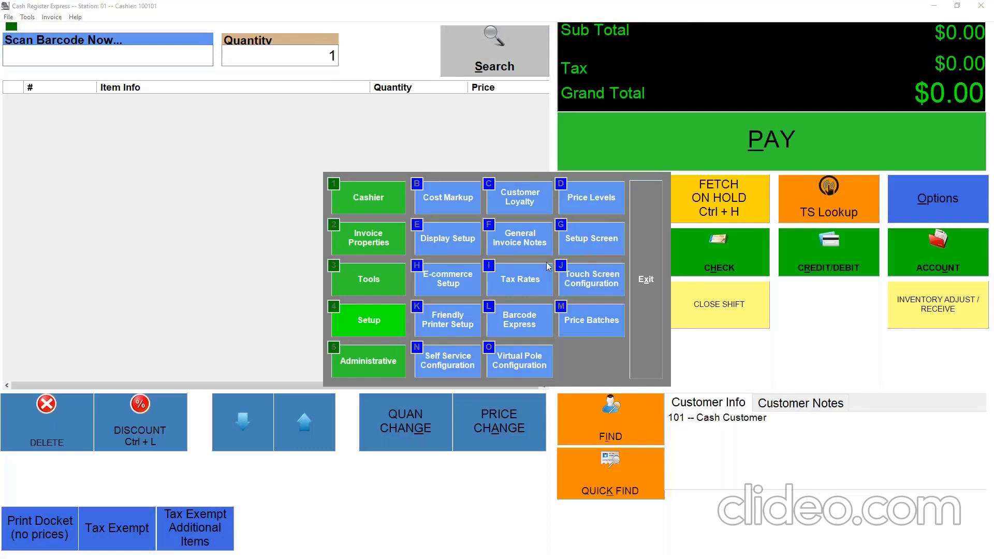
pyautogui.press('g')
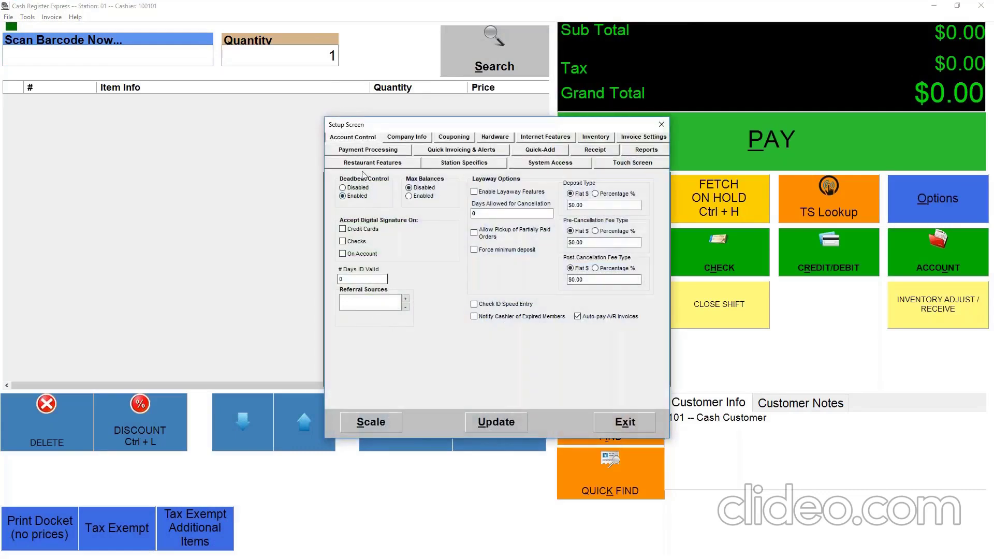
pyautogui.click(542, 138)
pyautogui.click(389, 178)
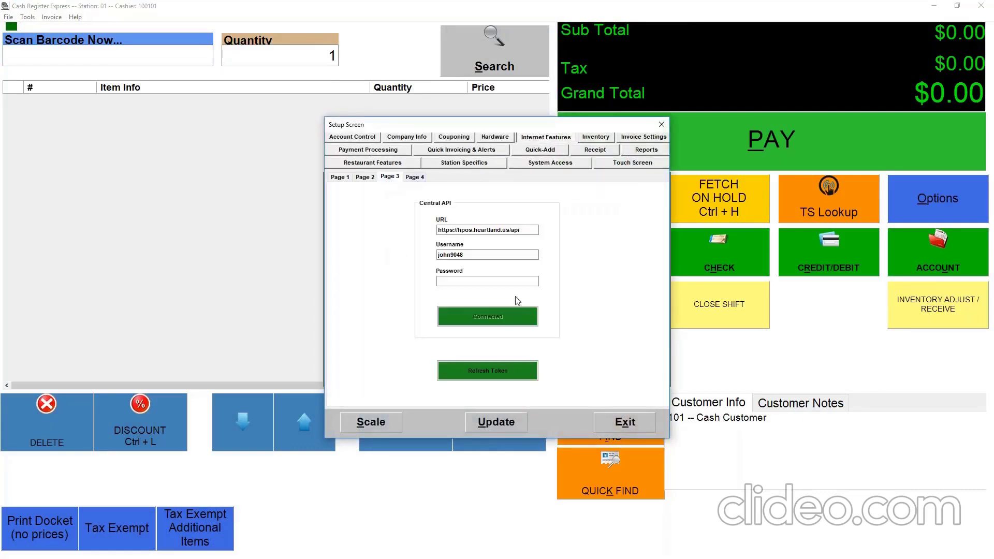
pyautogui.click(601, 419)
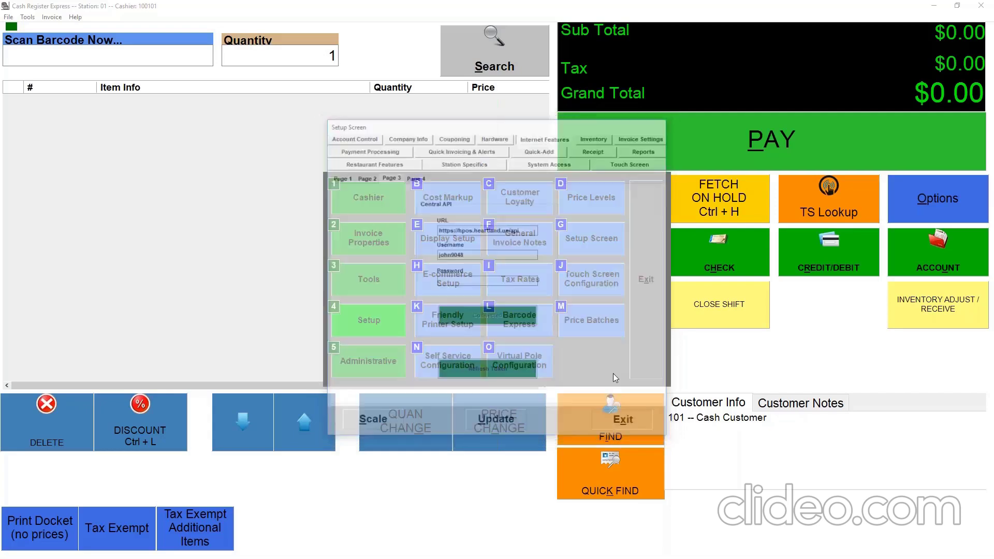
pyautogui.click(634, 272)
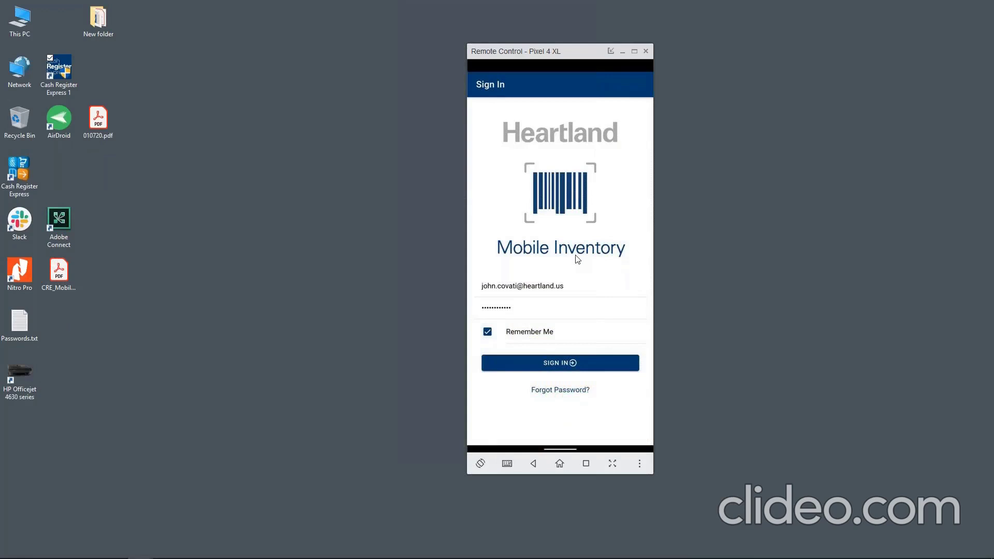
# Sign in to Mobile Inventory and reload the inventory data
pyautogui.moveTo(570, 48); pyautogui.dragTo(549, 50)
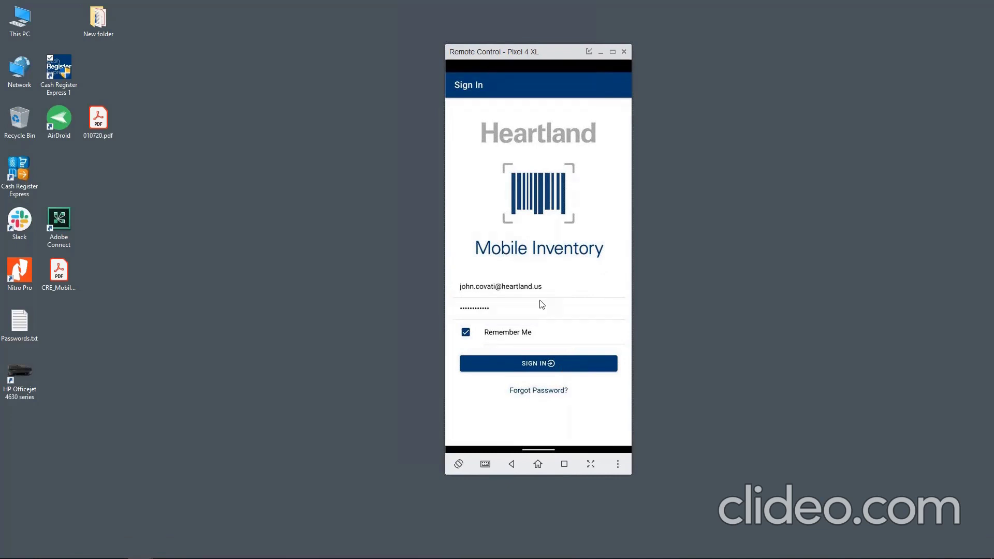
pyautogui.click(534, 364)
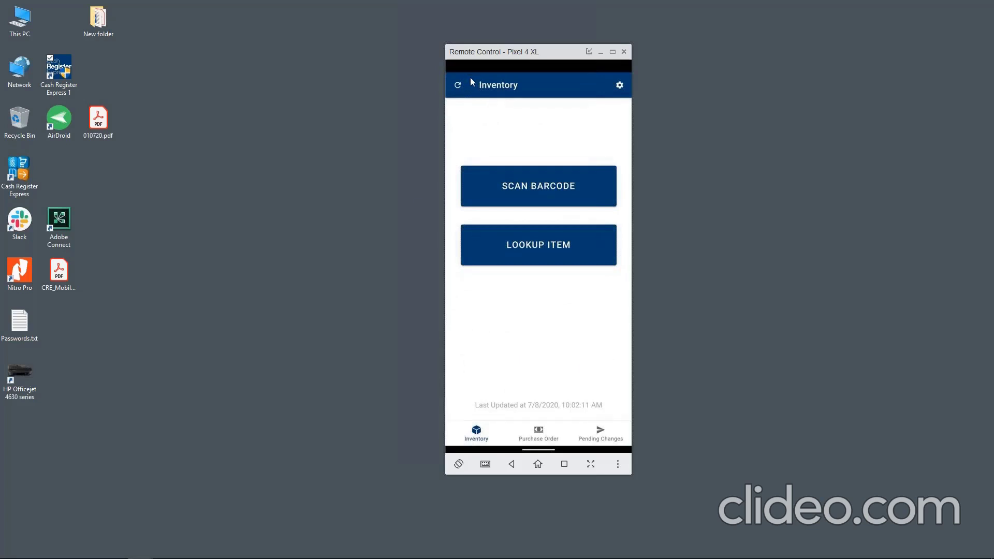
pyautogui.click(459, 86)
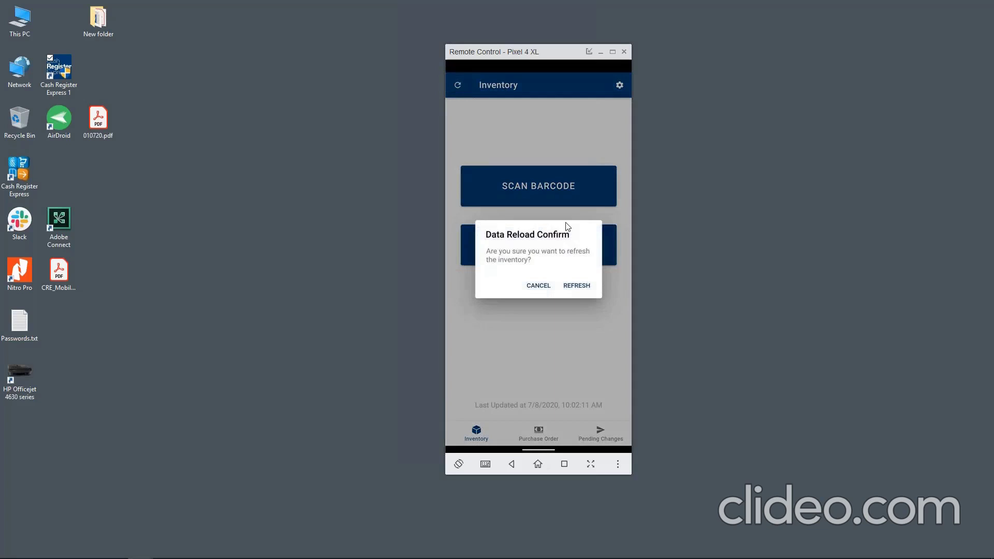
pyautogui.click(577, 287)
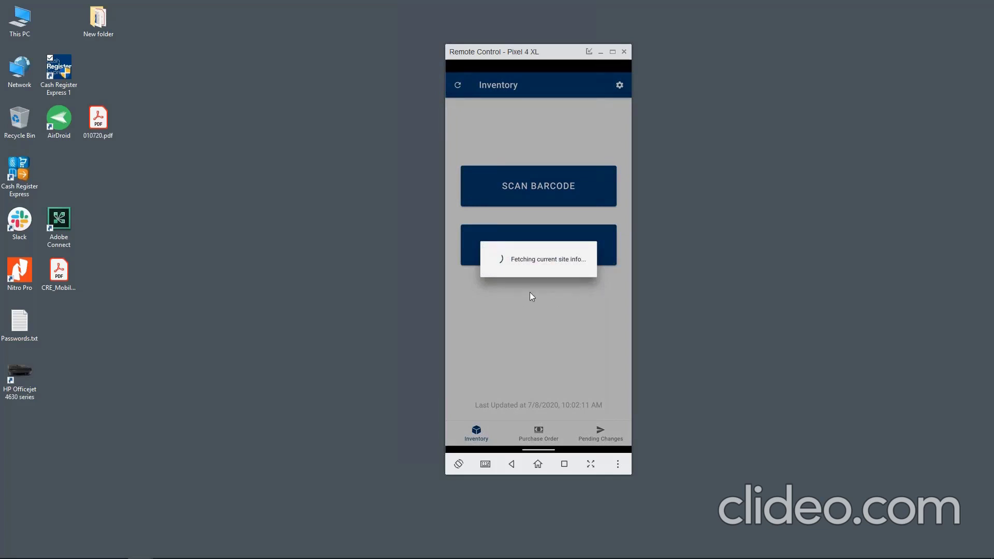
pyautogui.moveTo(554, 48); pyautogui.dragTo(501, 57)
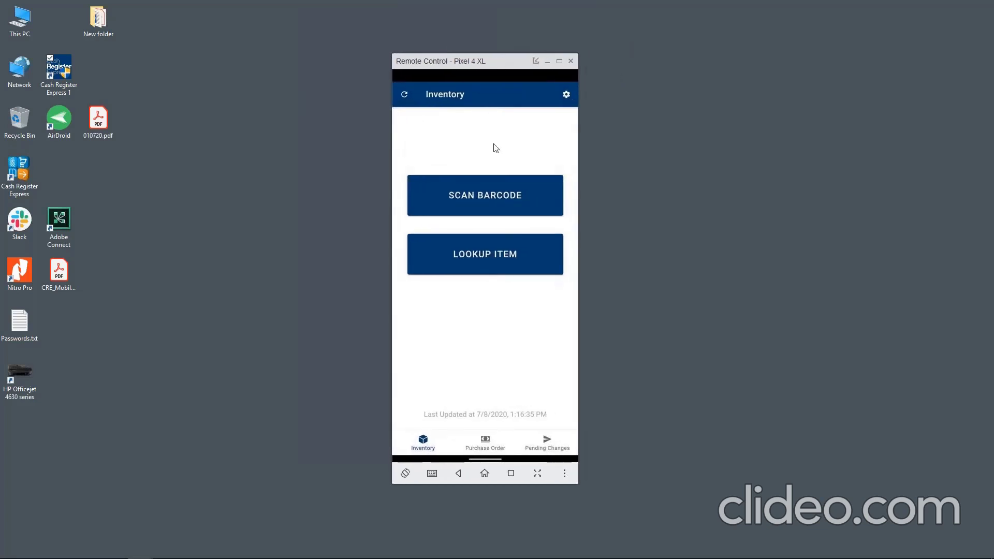
# Filter the item lookup to department 02 and open the Harry Potter Lego Set
pyautogui.click(499, 251)
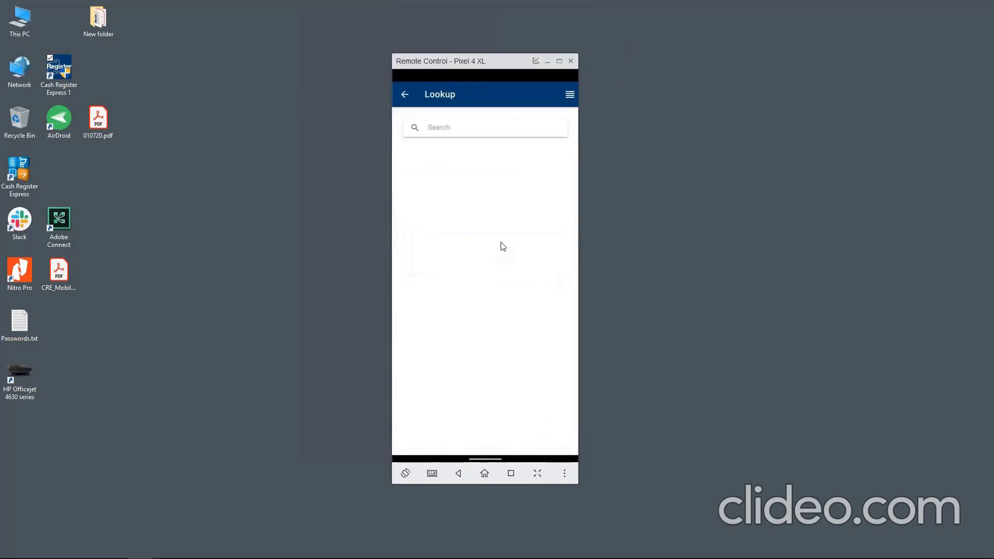
pyautogui.click(569, 95)
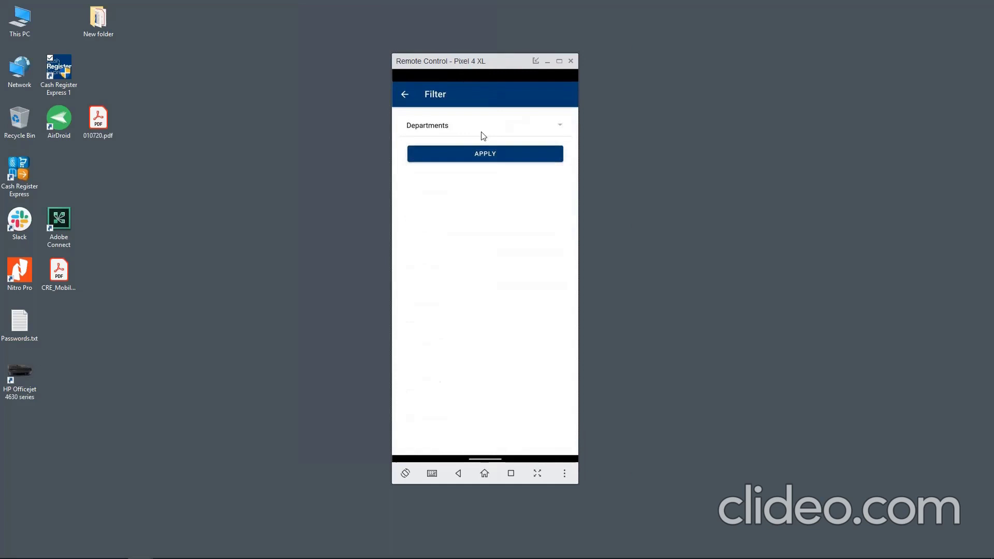
pyautogui.click(539, 131)
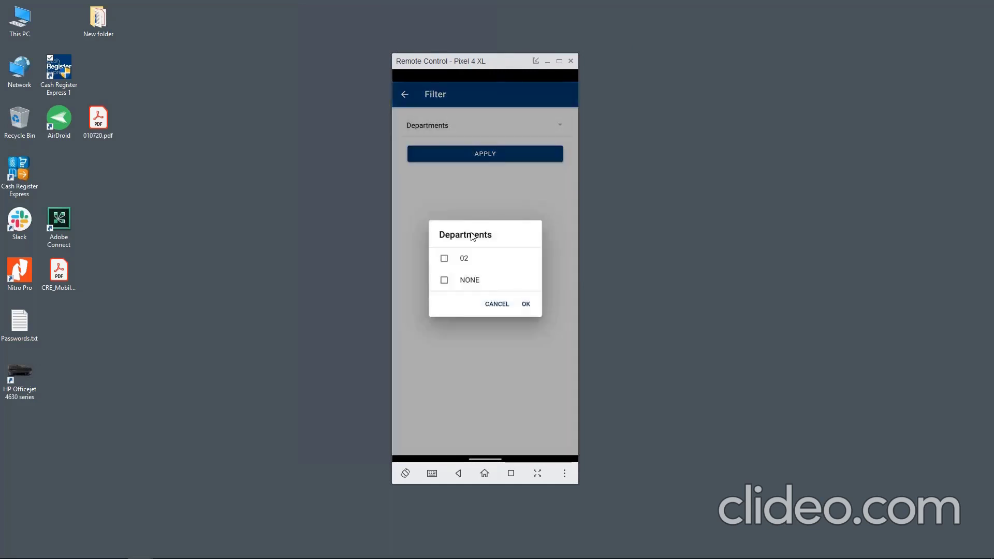
pyautogui.click(443, 258)
pyautogui.click(526, 304)
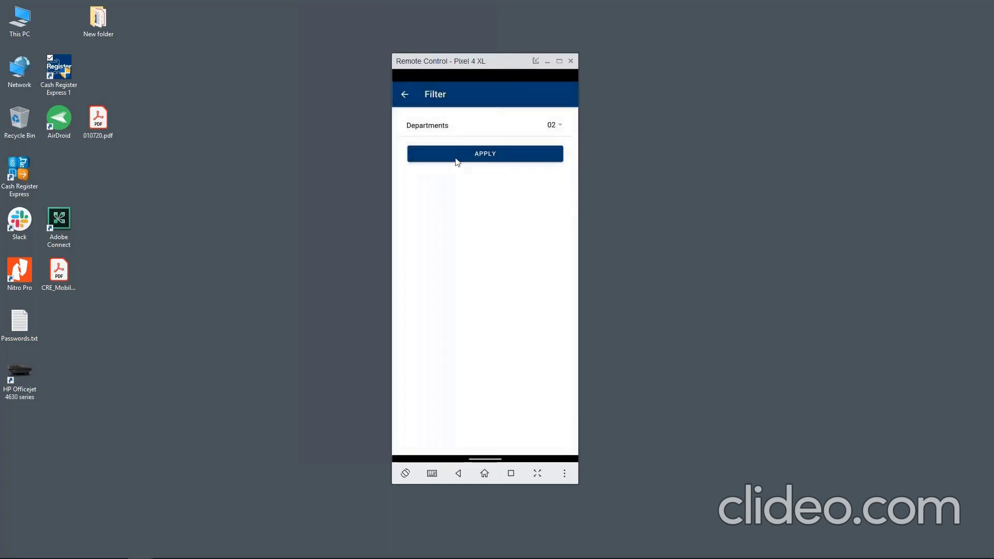
pyautogui.click(457, 161)
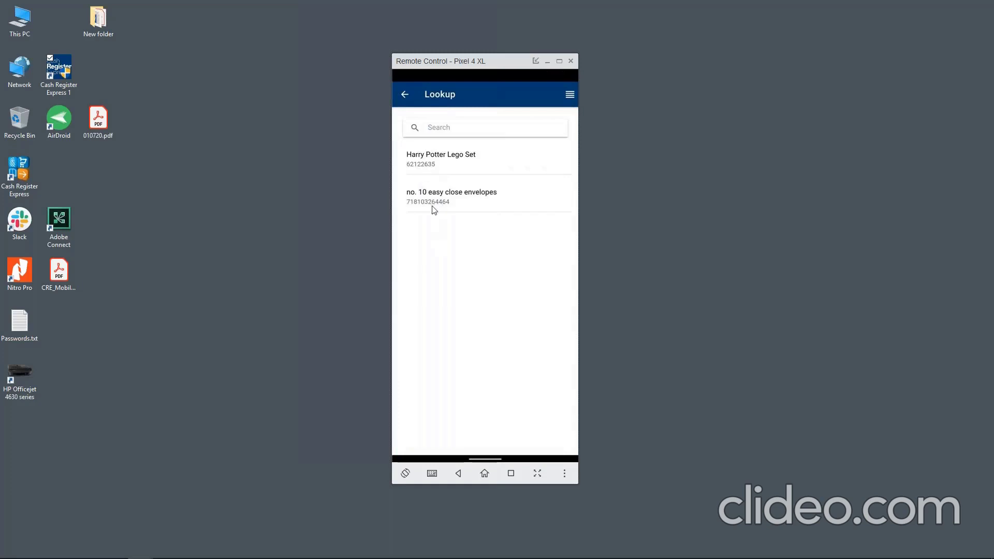
pyautogui.click(427, 166)
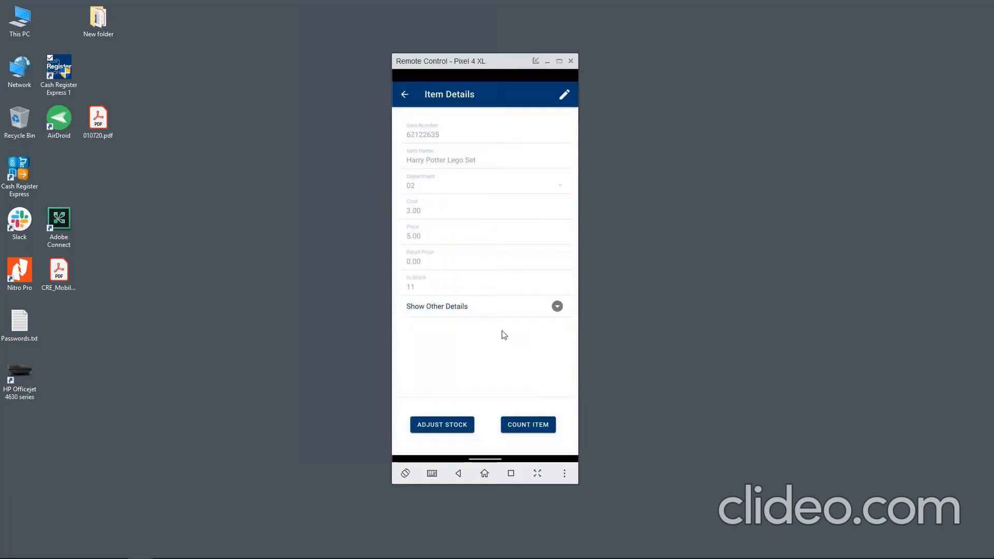
# Edit the Harry Potter Lego Set's other details to switch Tax 1 off, and save
pyautogui.click(557, 306)
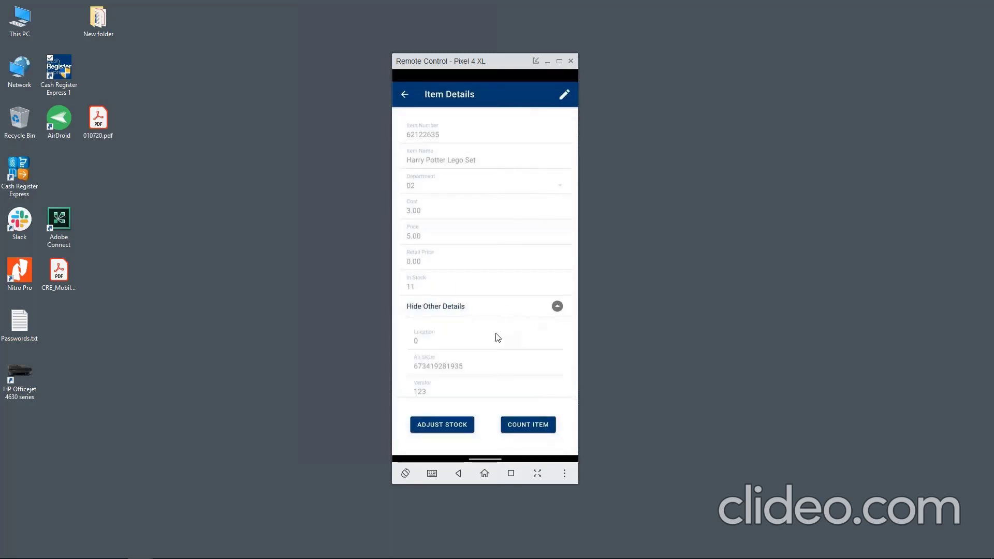
pyautogui.click(560, 98)
pyautogui.scroll(-5, 475, 274)
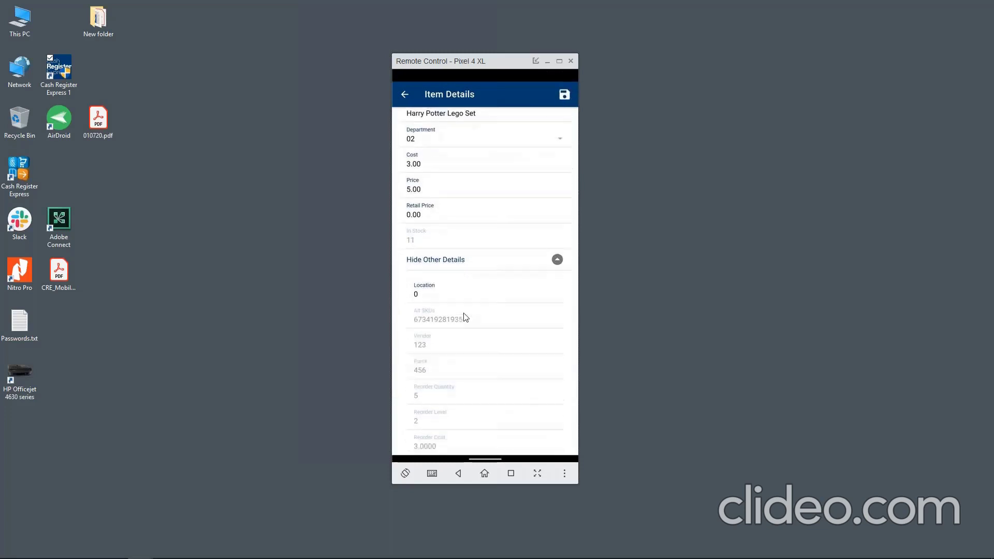
pyautogui.scroll(-3, 469, 373)
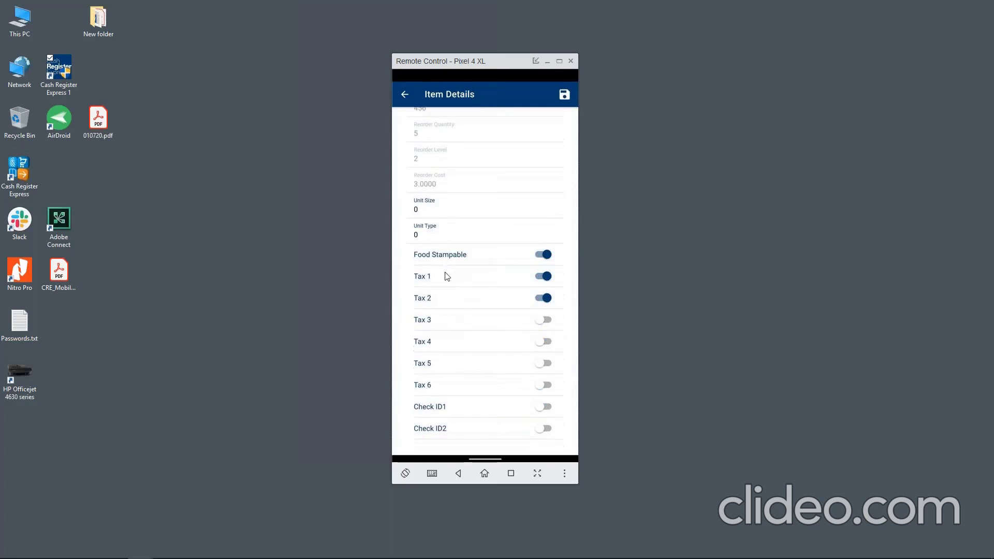
pyautogui.scroll(3, 450, 409)
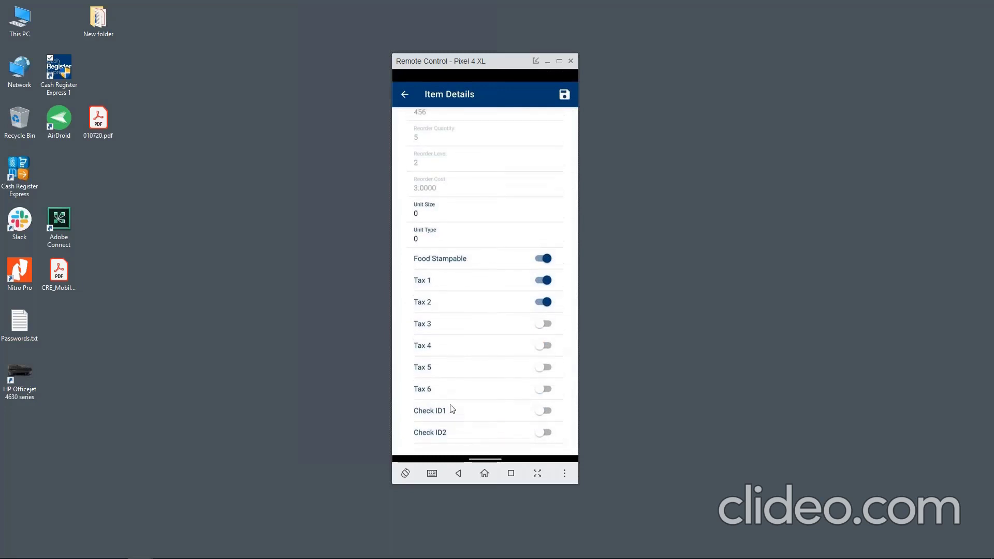
pyautogui.scroll(1, 452, 405)
pyautogui.scroll(-4, 452, 401)
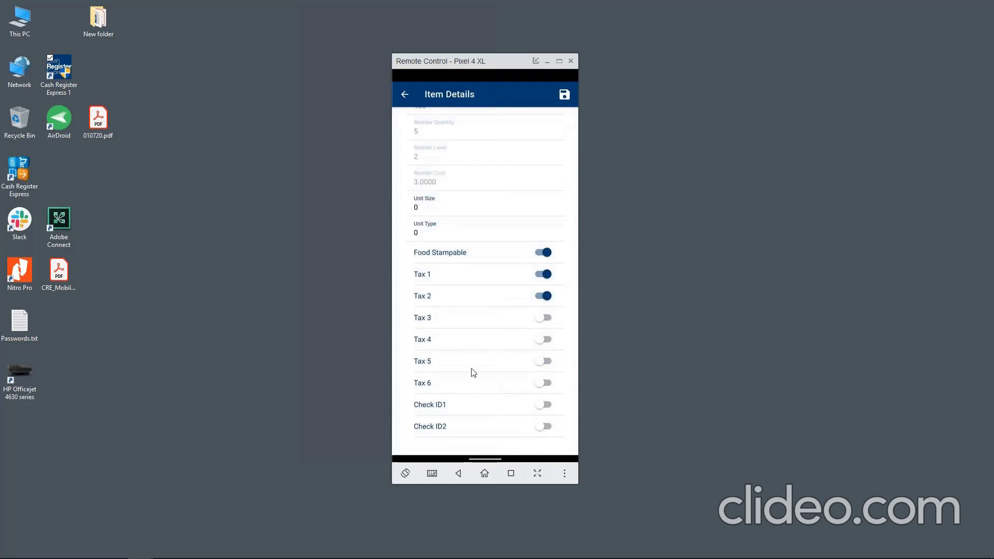
pyautogui.scroll(5, 464, 314)
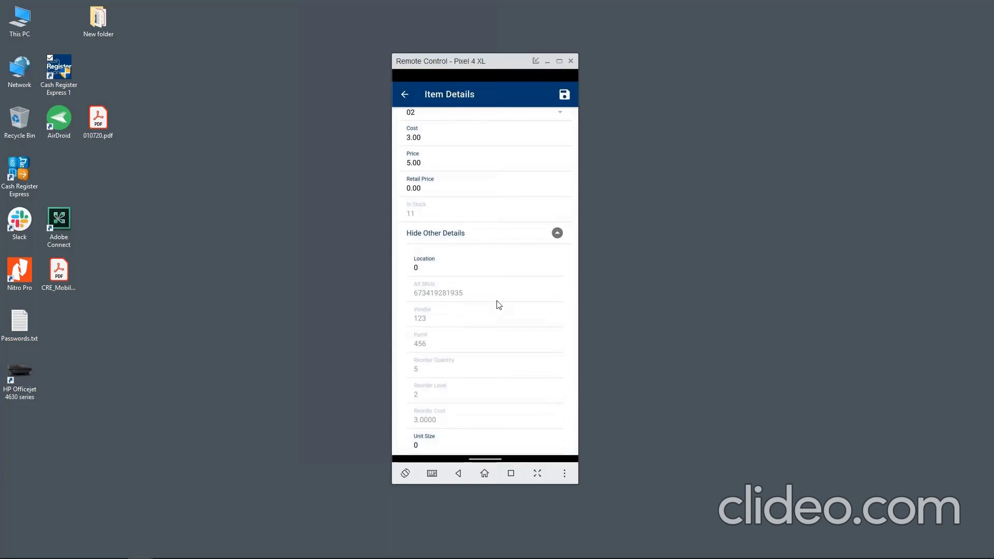
pyautogui.scroll(3, 450, 232)
pyautogui.scroll(-5, 453, 257)
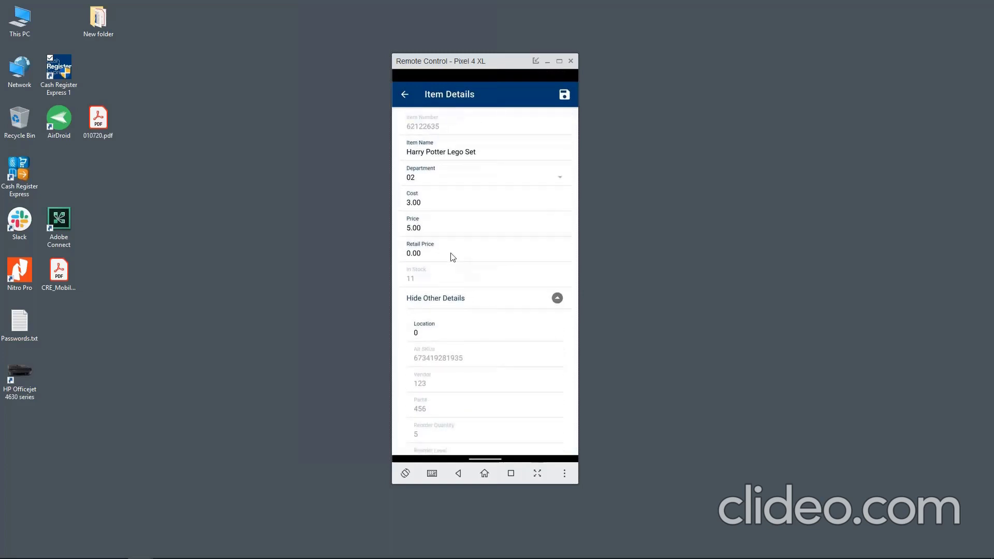
pyautogui.scroll(3, 475, 259)
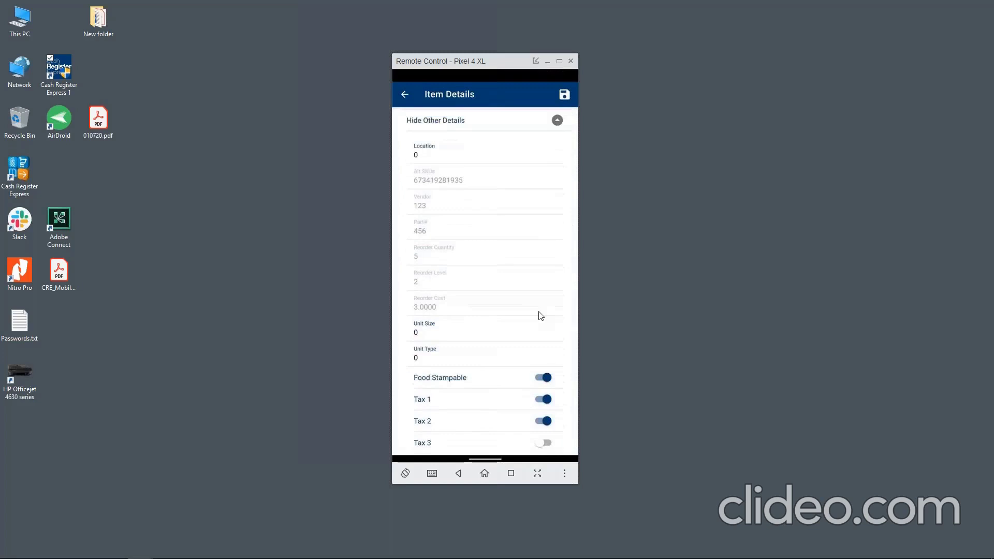
pyautogui.click(546, 436)
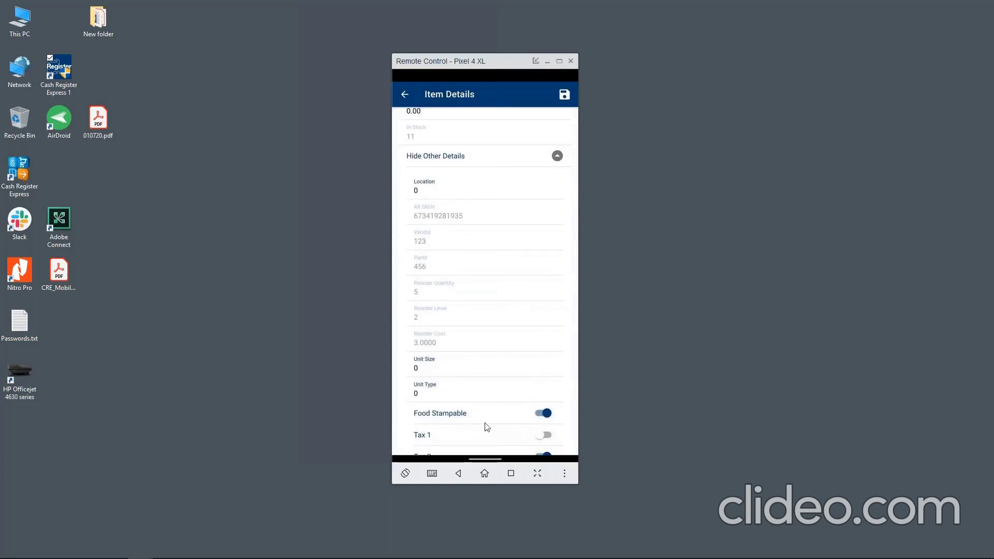
pyautogui.click(565, 95)
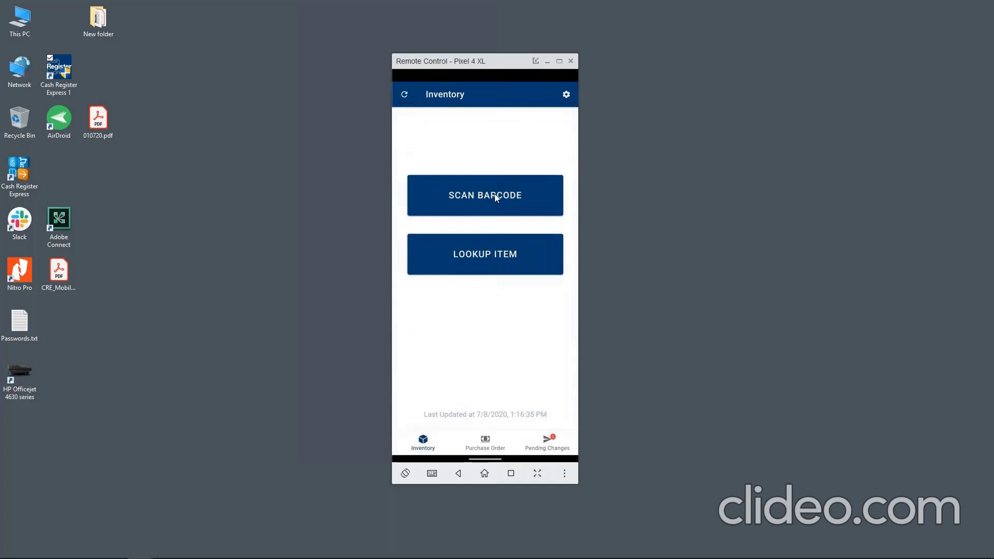
pyautogui.click(495, 195)
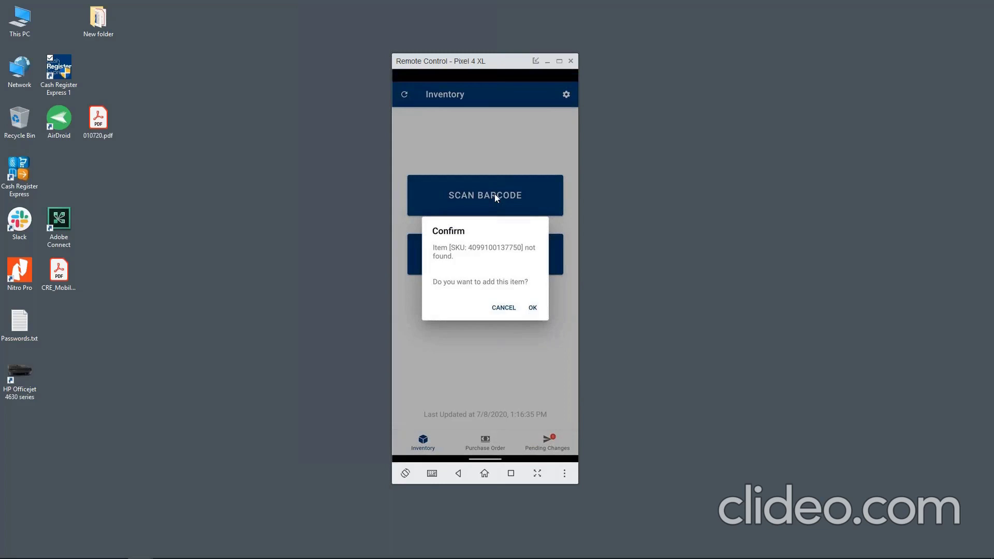
# Accept adding the unknown item, naming it 'ice tea' with price 3.00
pyautogui.click(534, 309)
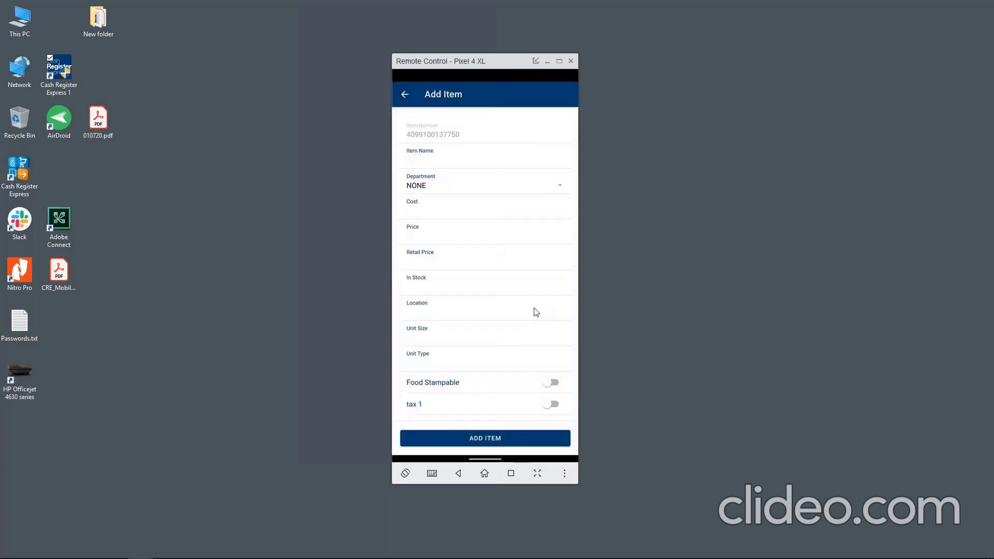
pyautogui.click(431, 162)
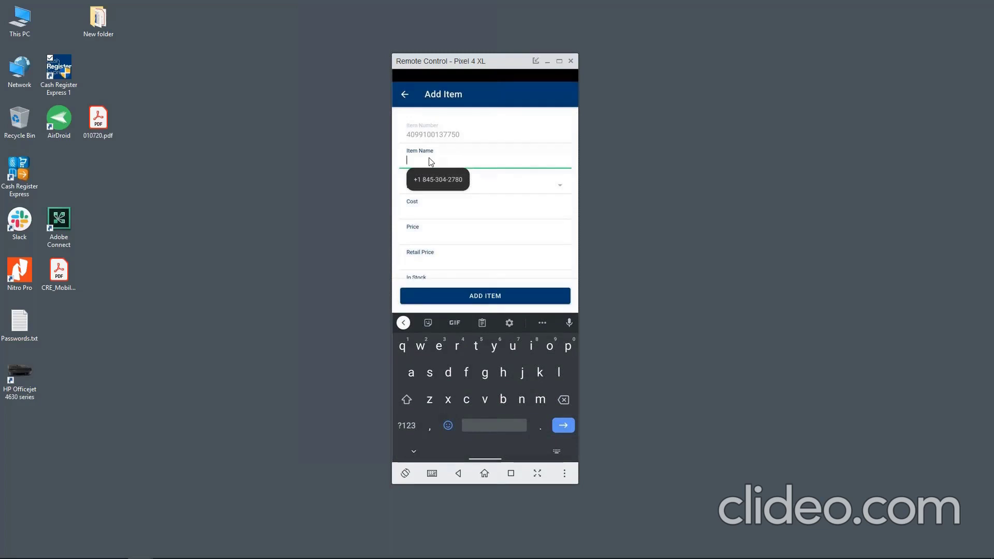
pyautogui.write('ice')
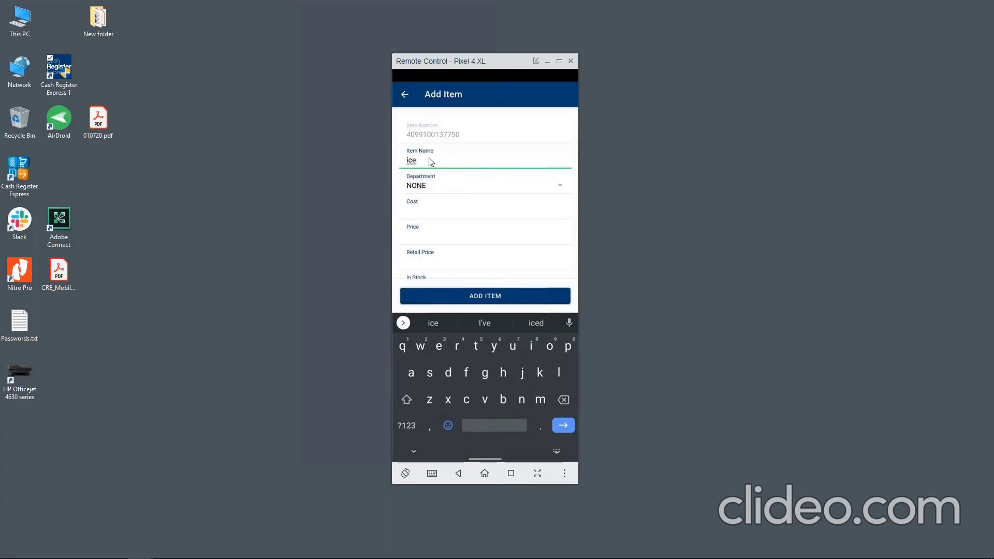
pyautogui.write(' tea')
pyautogui.press('Tab')
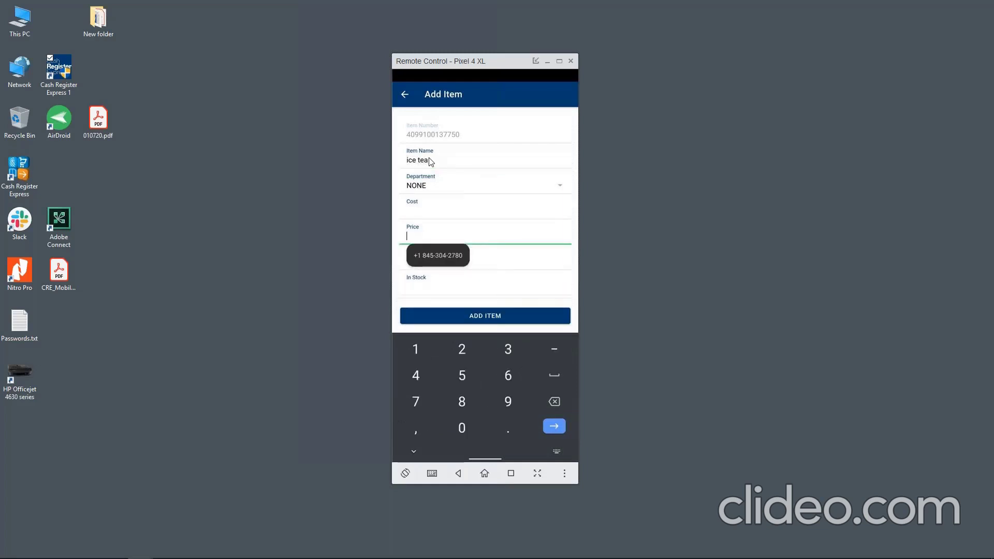
pyautogui.write('3')
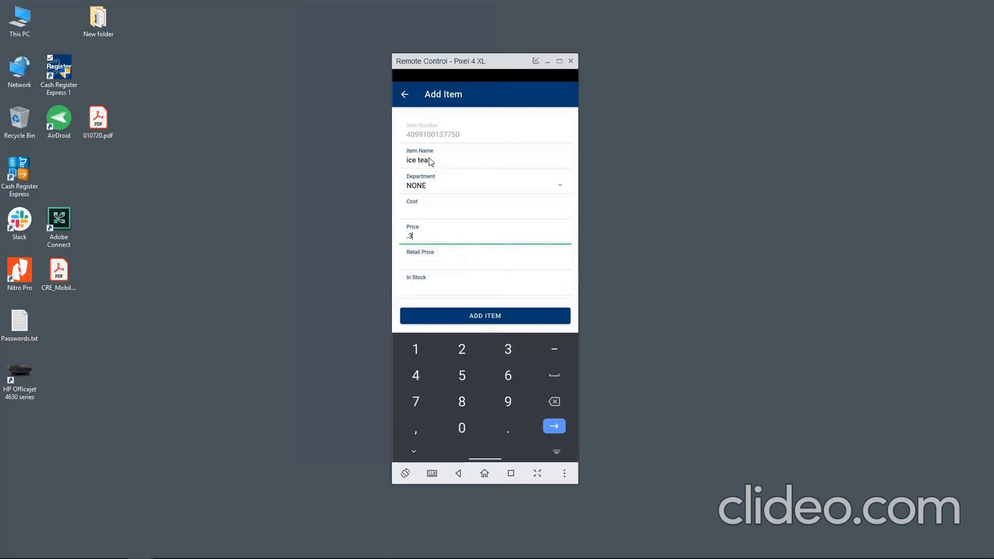
pyautogui.press('Return')
pyautogui.write('00')
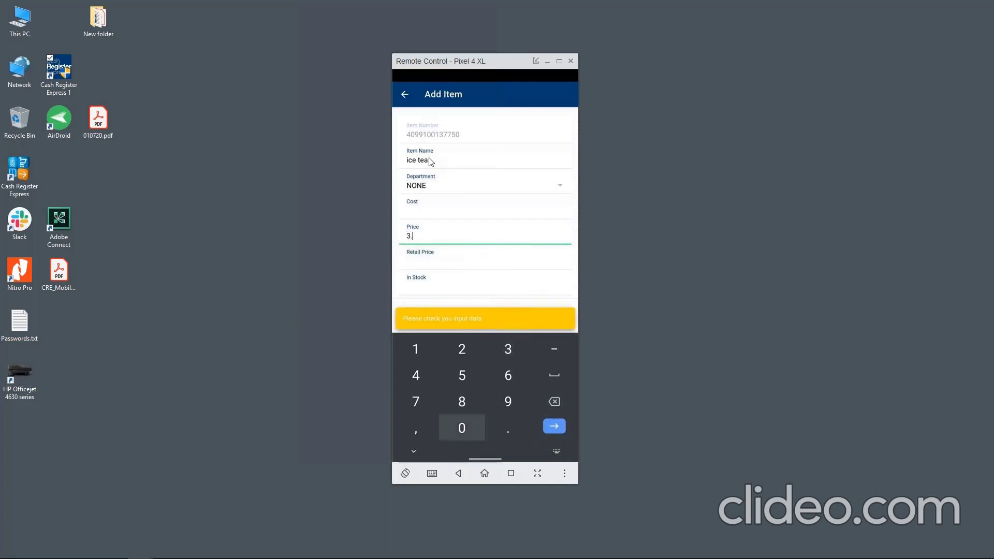
# Enter cost 1.50 and 50 in stock, then submit the new item
pyautogui.hotkey('shift', 'Tab')
pyautogui.write('1.50')
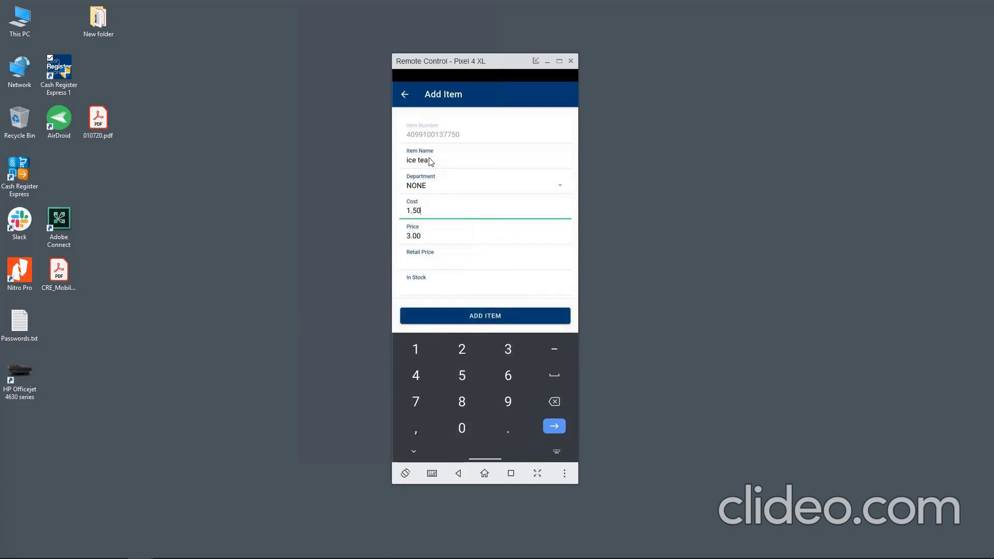
pyautogui.scroll(-1, 429, 162)
pyautogui.press('Tab')
pyautogui.press('Tab')
pyautogui.press('Tab')
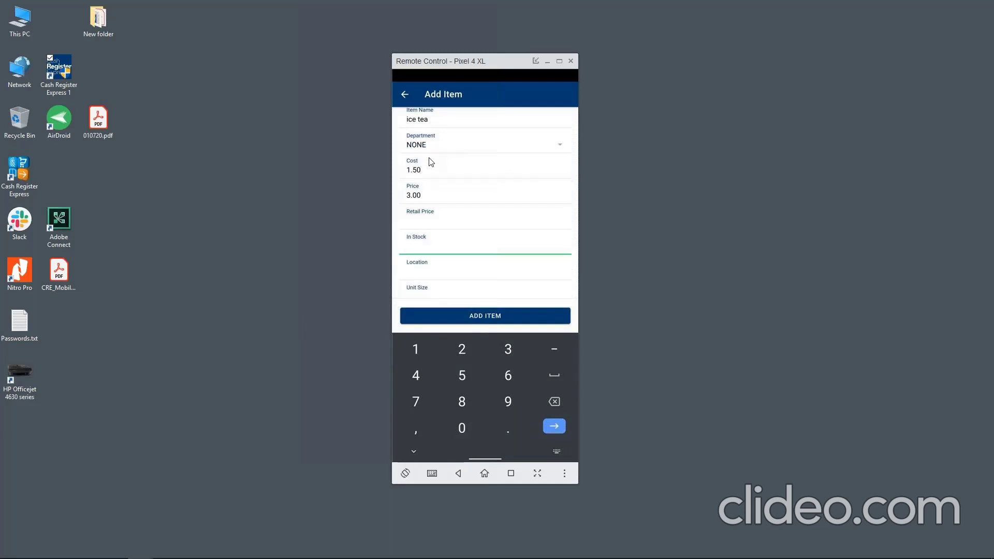
pyautogui.write('50')
pyautogui.press('Return')
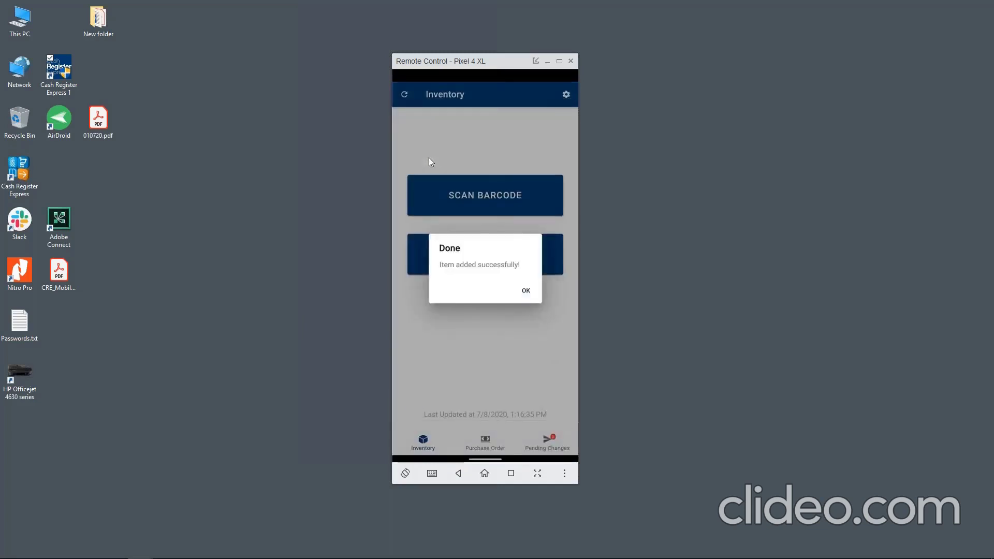
# Dismiss the item-added message and review the two pending inventory edits
pyautogui.click(429, 157)
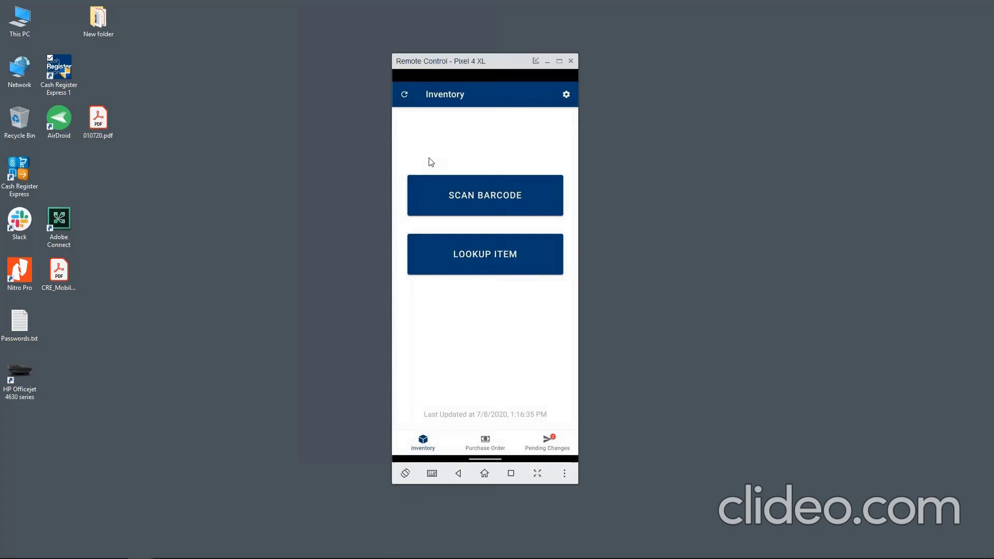
pyautogui.click(539, 439)
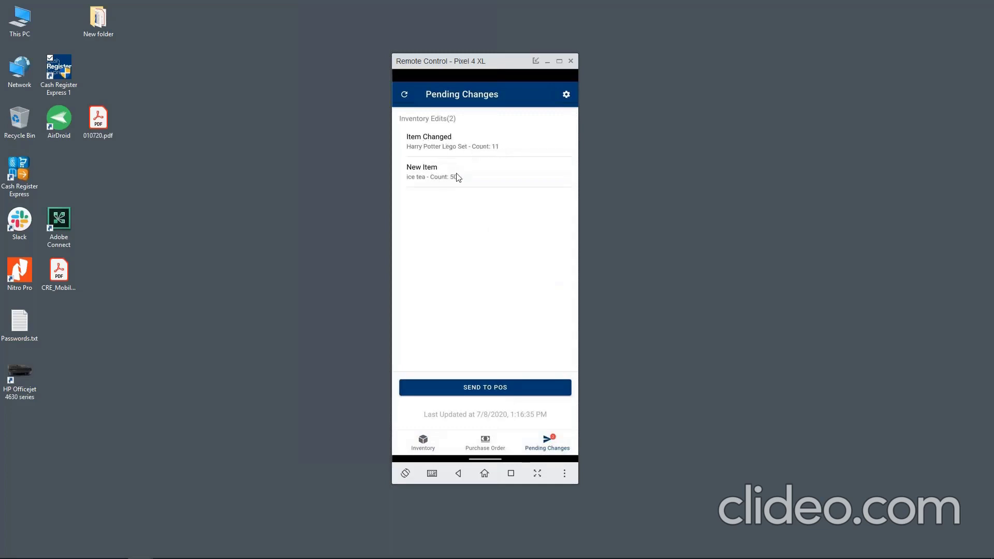
pyautogui.click(422, 446)
# Start a new purchase order for Test Vendor
pyautogui.click(486, 444)
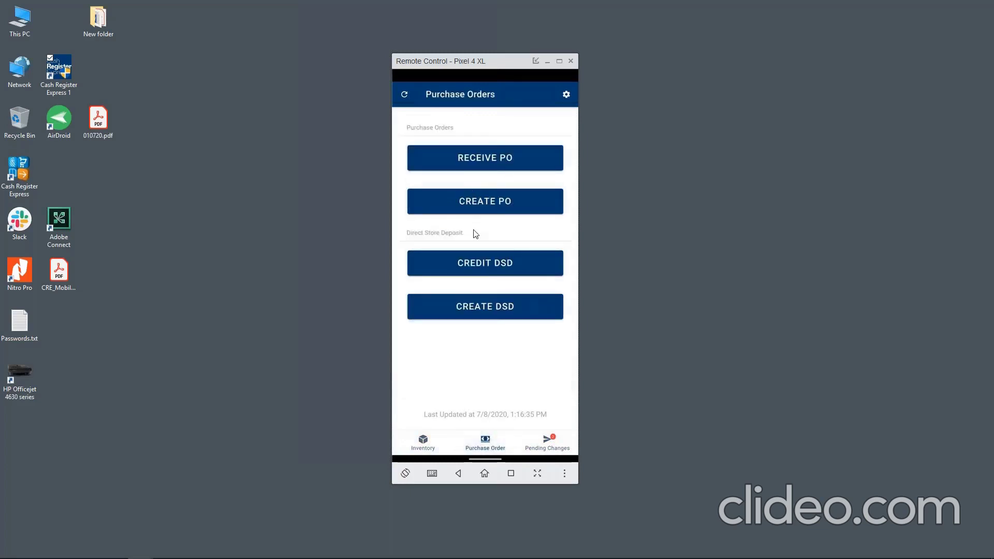
pyautogui.click(479, 204)
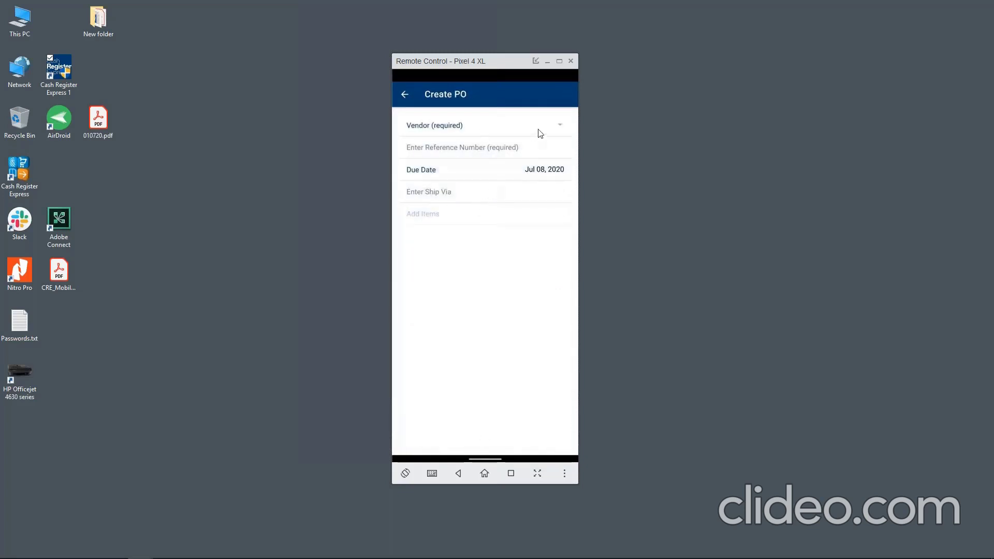
pyautogui.click(560, 124)
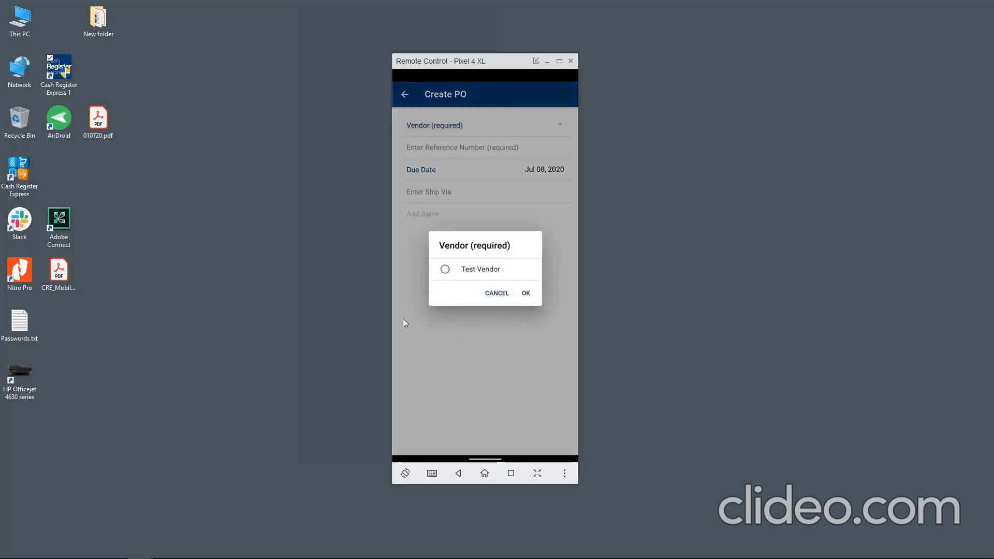
pyautogui.click(444, 271)
pyautogui.click(527, 293)
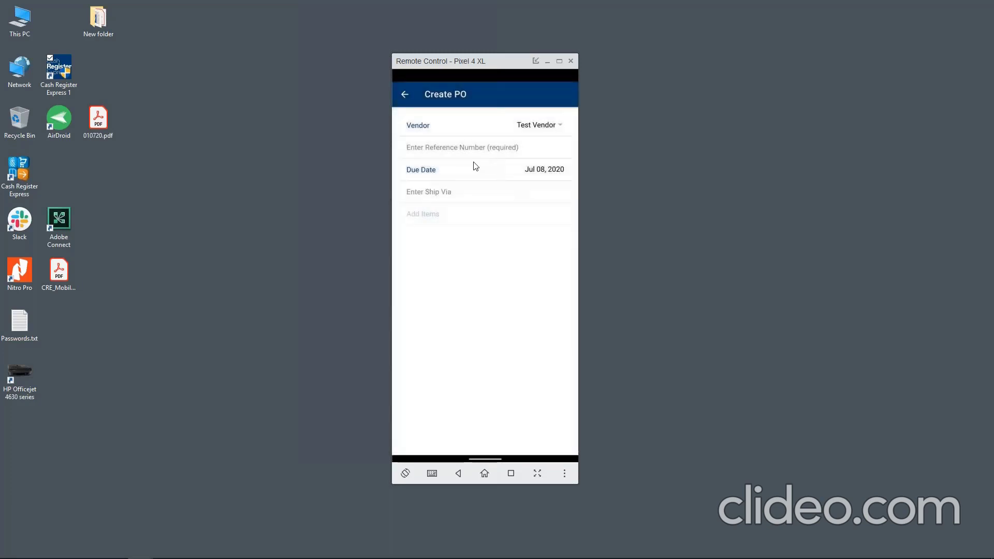
# Enter reference number 12345 and ship via Fedex, then submit the details
pyautogui.click(450, 151)
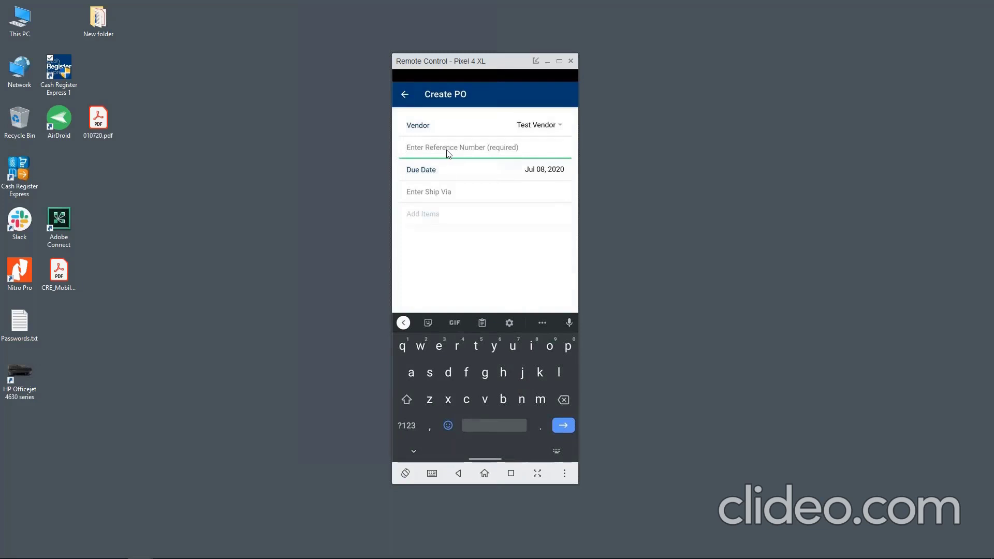
pyautogui.write('12345')
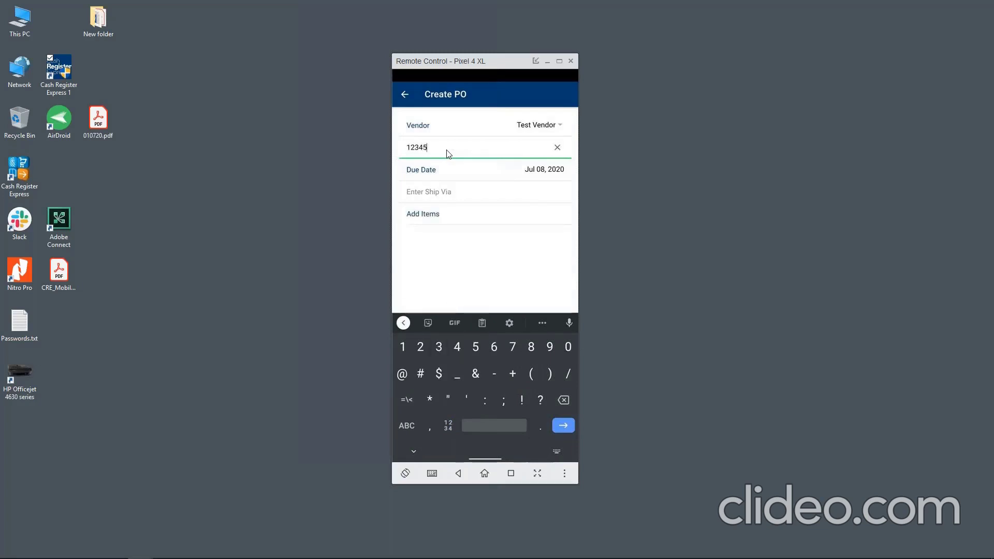
pyautogui.press('Tab')
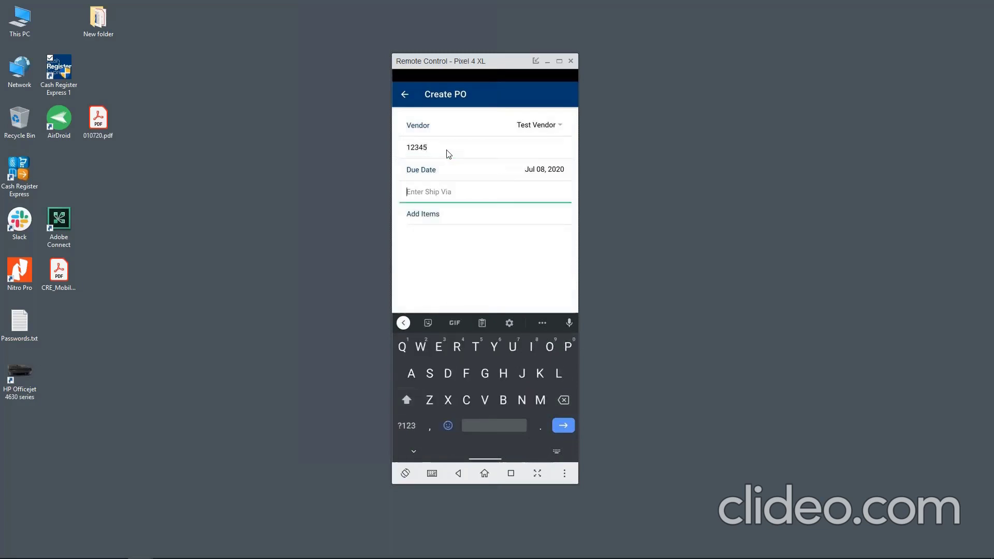
pyautogui.write('Fedex')
pyautogui.press('Return')
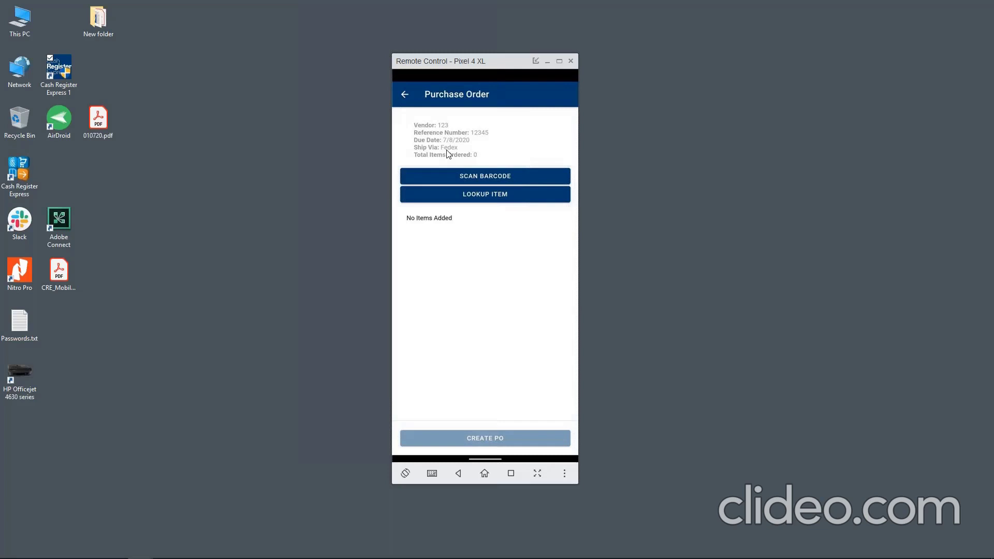
# Add 50 eaches of Test Item #2 and create the purchase order
pyautogui.click(484, 199)
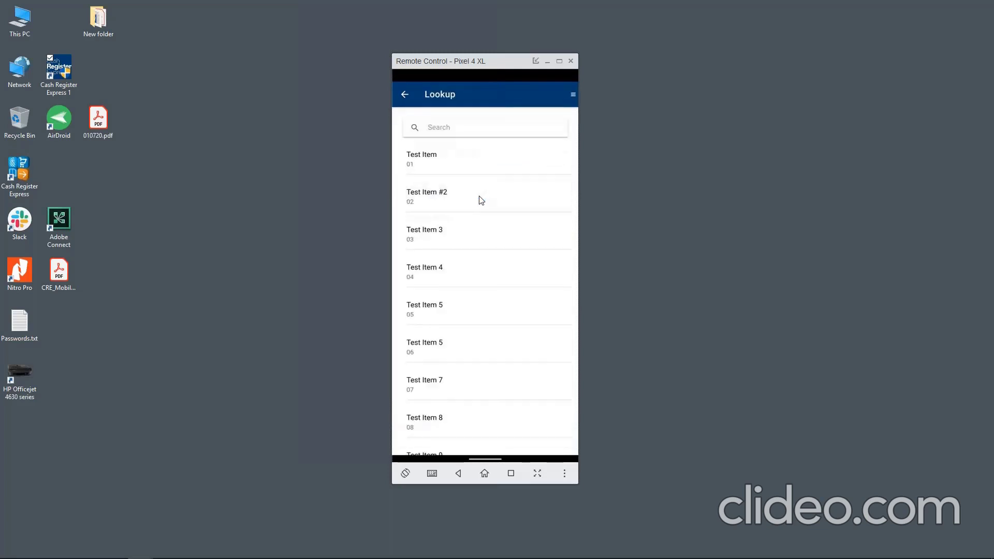
pyautogui.click(436, 199)
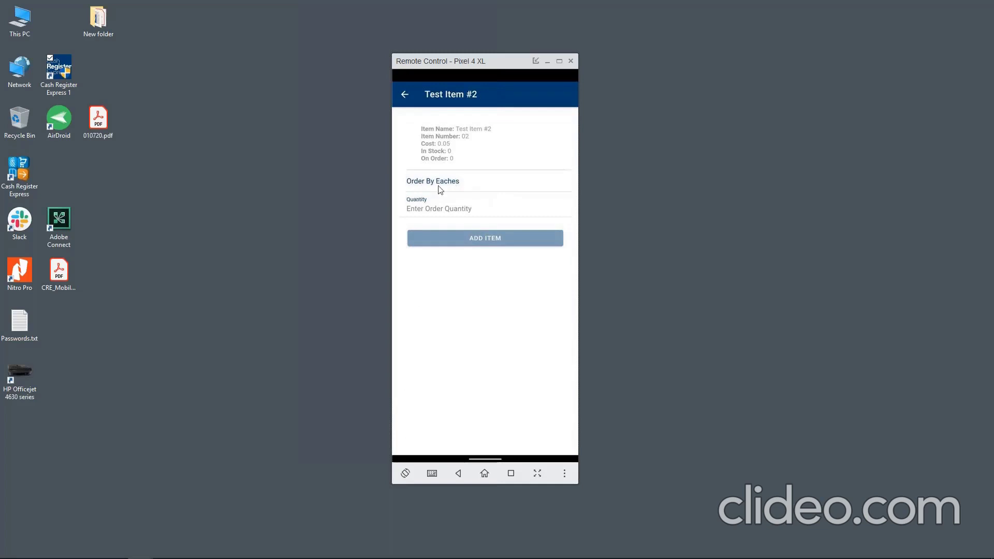
pyautogui.click(437, 210)
pyautogui.click(456, 371)
pyautogui.click(463, 428)
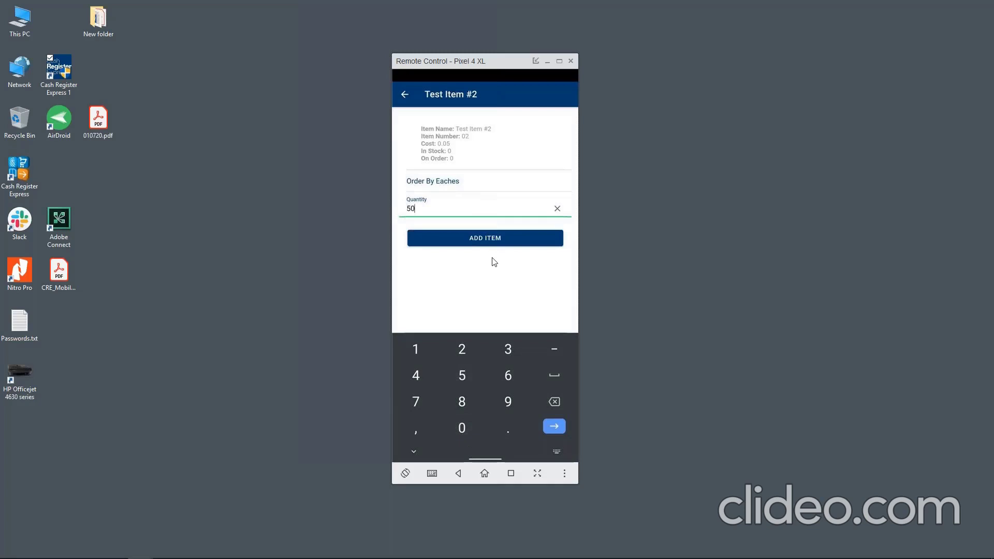
pyautogui.click(487, 238)
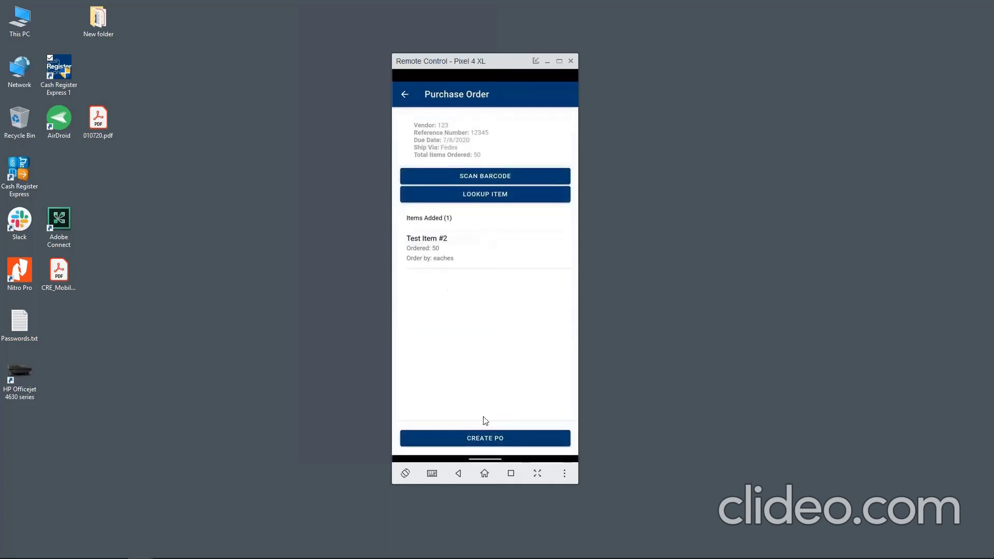
pyautogui.click(496, 438)
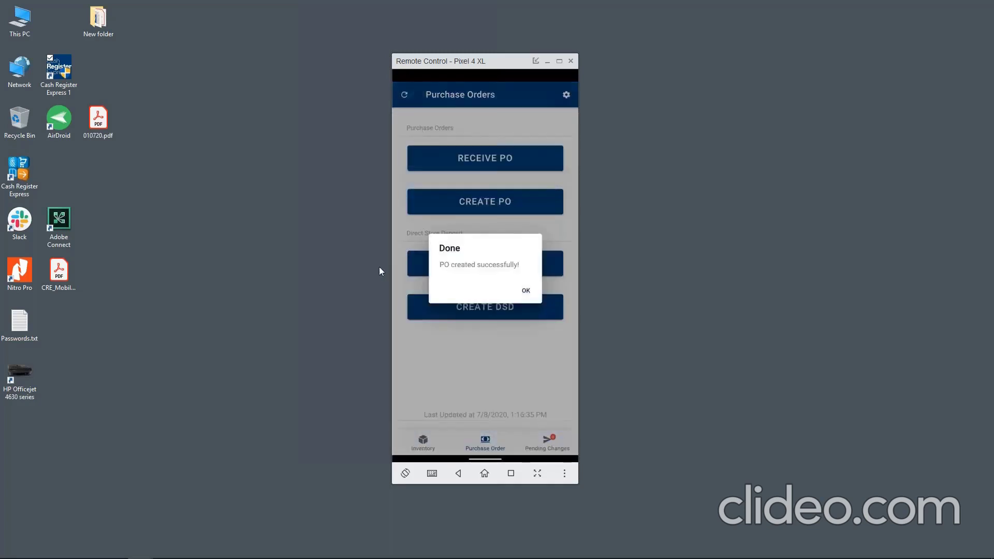
# Dismiss the PO-created message and inspect the Harry Potter Lego Set edit in Pending Changes
pyautogui.click(525, 291)
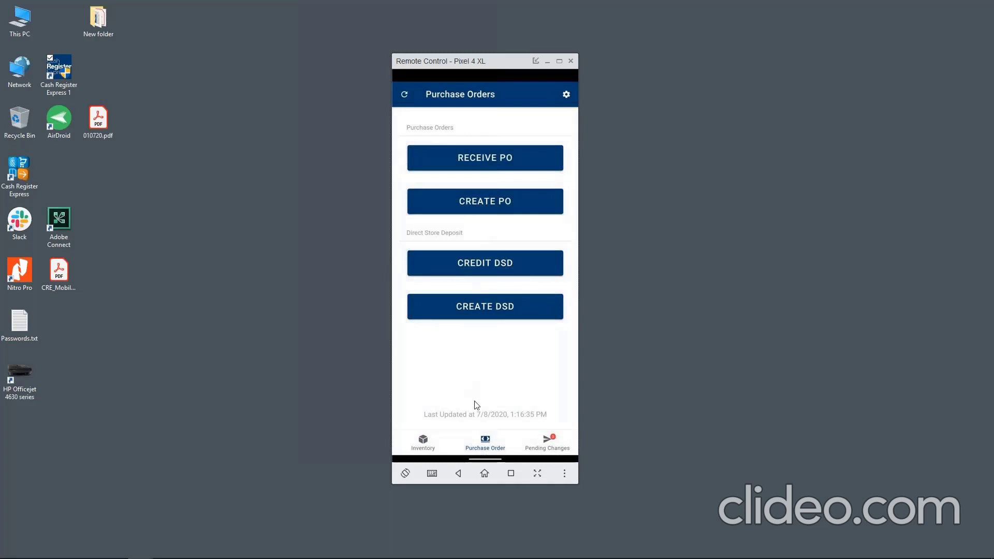
pyautogui.click(549, 444)
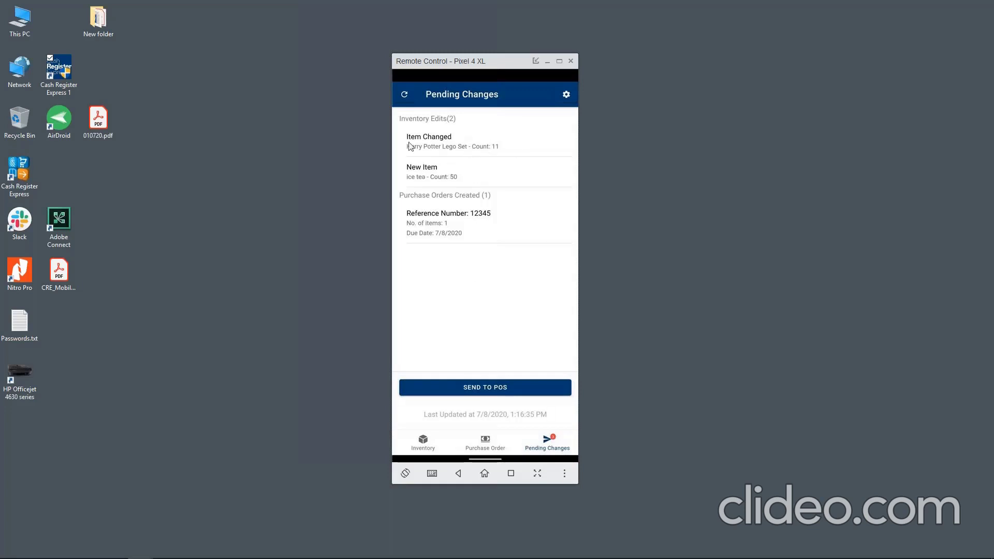
pyautogui.click(440, 150)
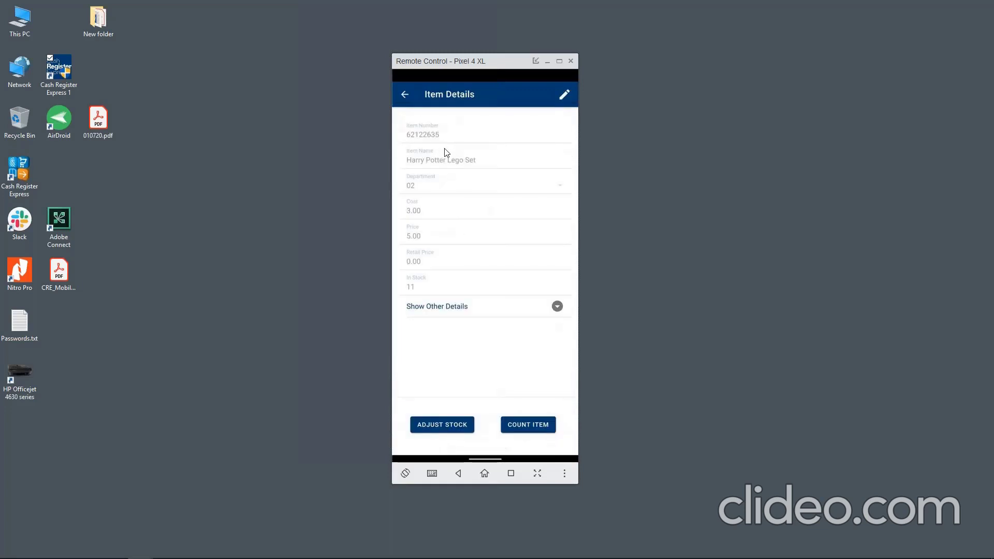
pyautogui.click(404, 94)
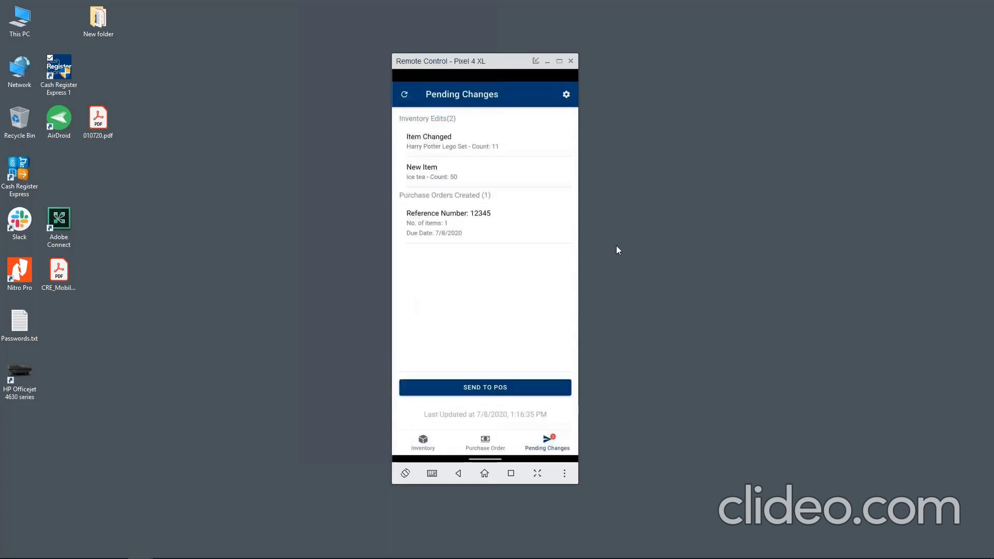